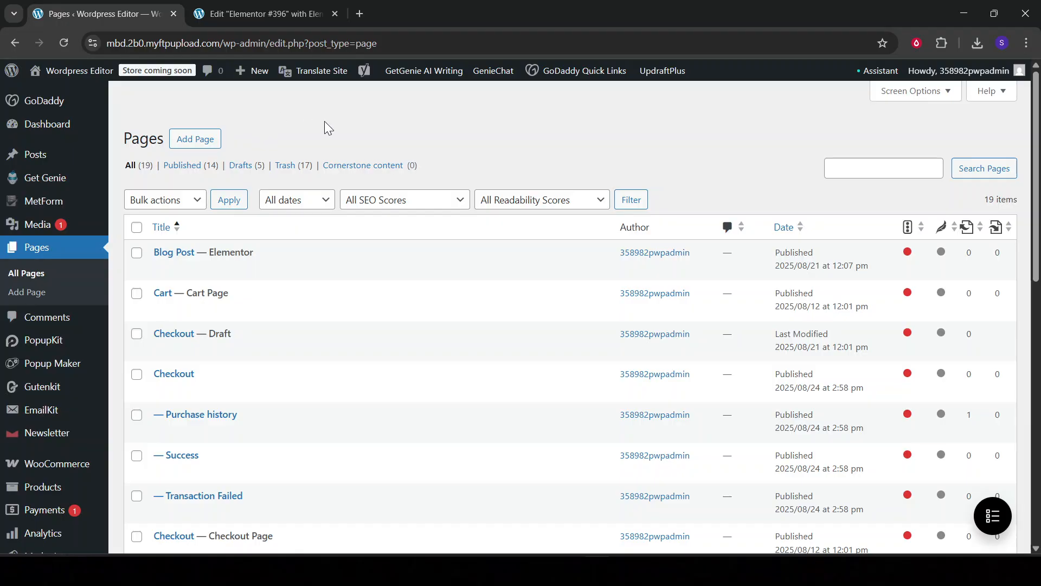
# - Find the Elementor #396 page in the pages list and switch to its already open Elementor editor
pyautogui.scroll(-2, 320, 126)
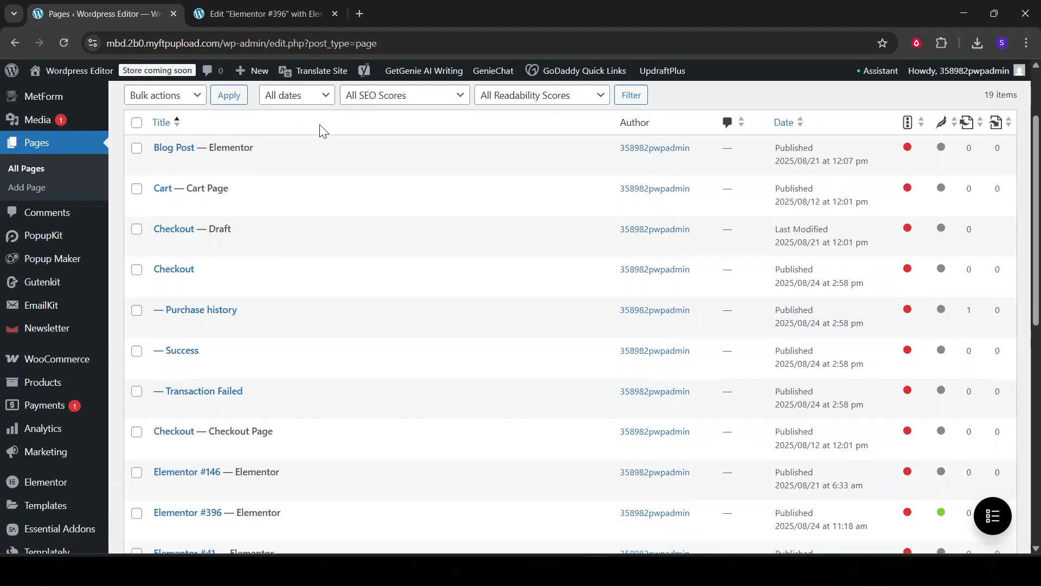
pyautogui.scroll(2, 320, 126)
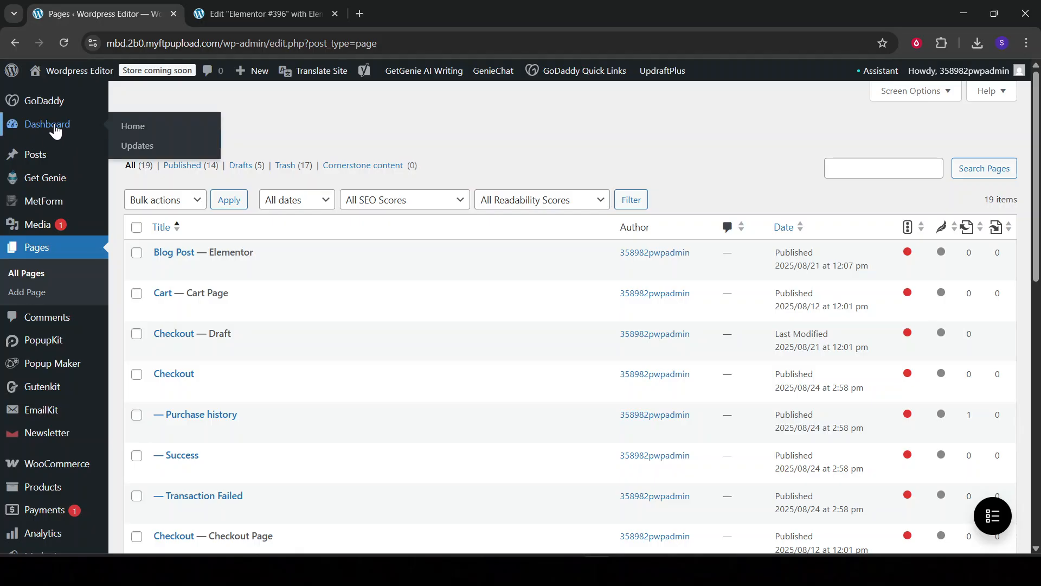
pyautogui.scroll(-6, 309, 338)
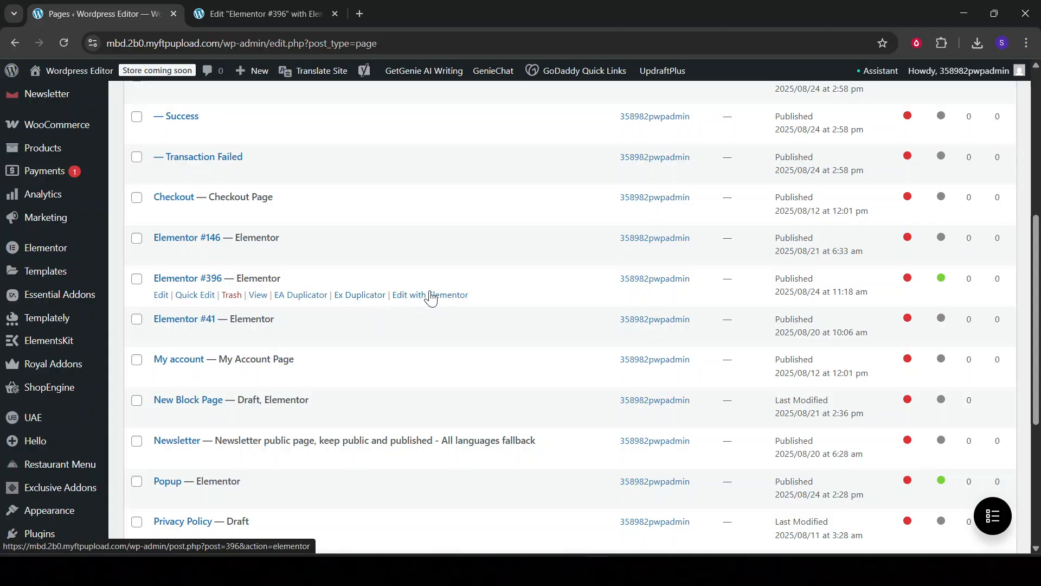
pyautogui.rightClick(429, 293)
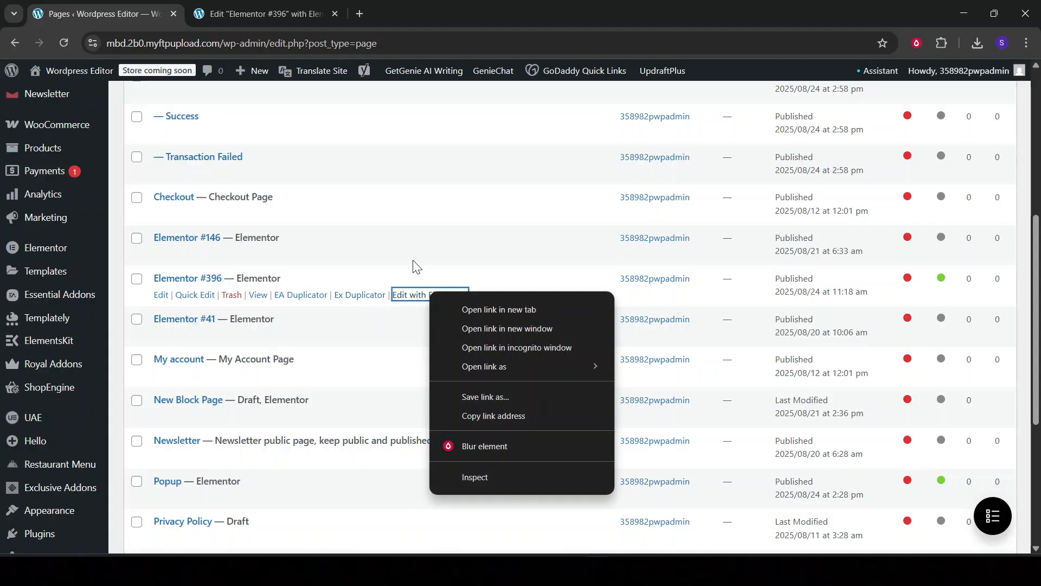
pyautogui.click(288, 8)
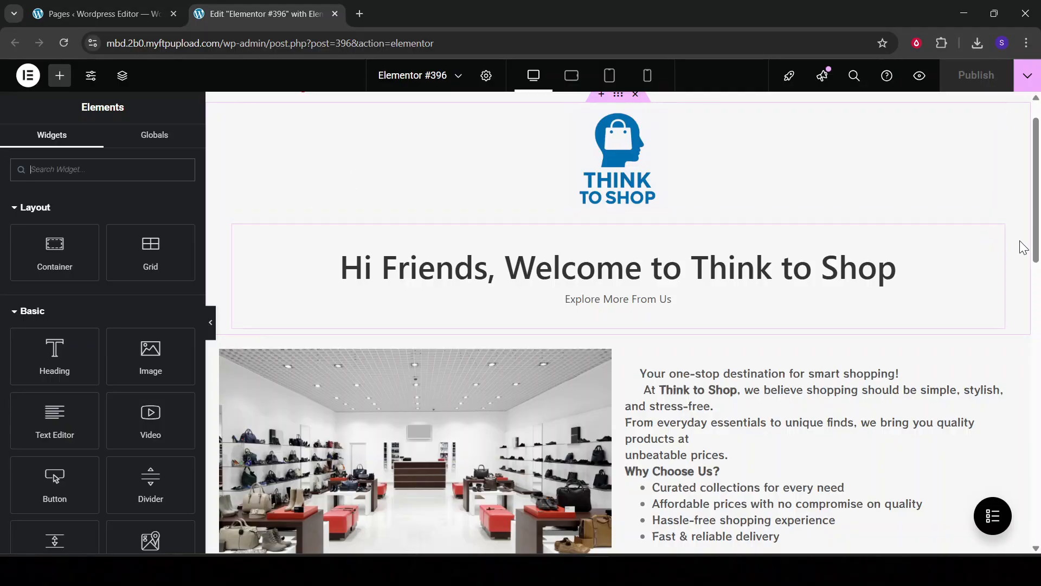
# - Look through the Elementor #396 page content, from the welcome heading and store section to the About Us section
pyautogui.scroll(-12, 593, 333)
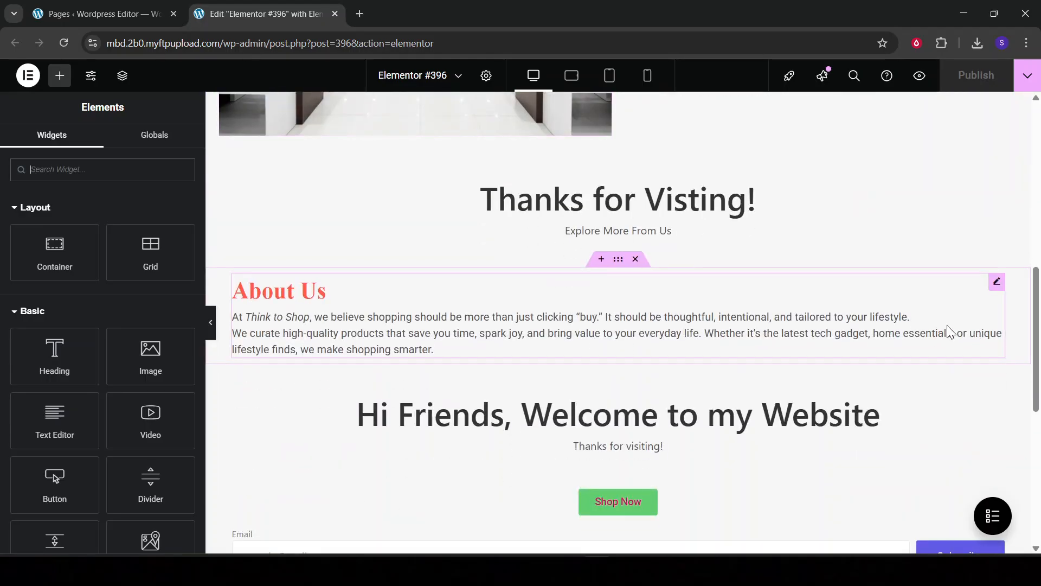
pyautogui.moveTo(1038, 347); pyautogui.dragTo(1038, 161)
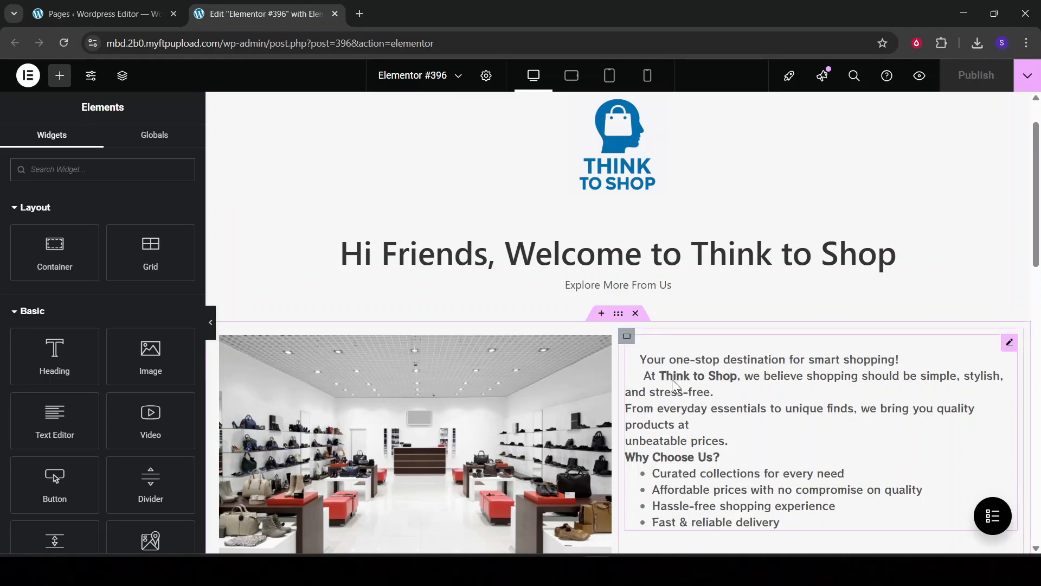
pyautogui.scroll(-5, 672, 379)
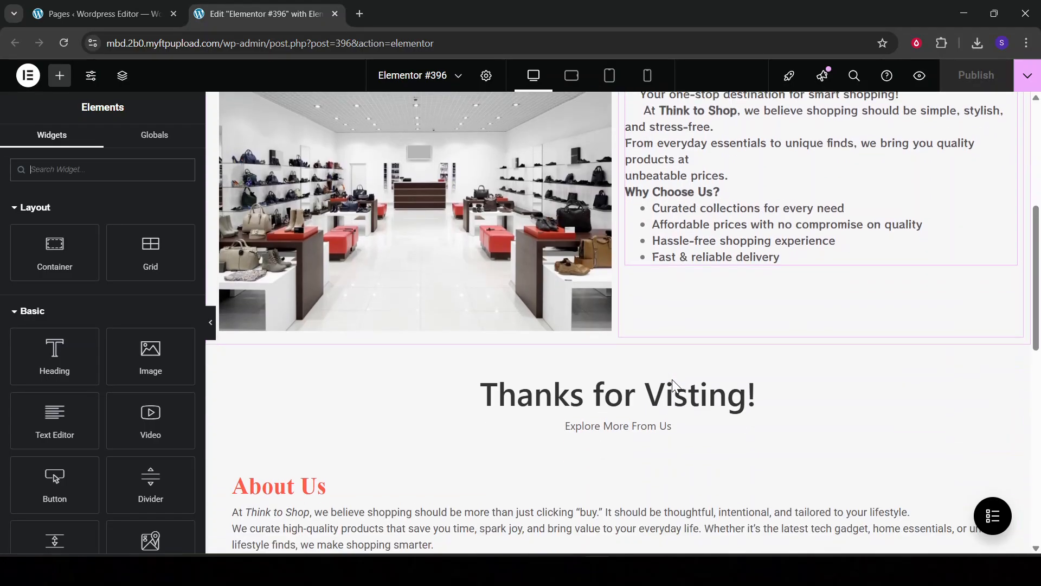
pyautogui.scroll(-3, 590, 406)
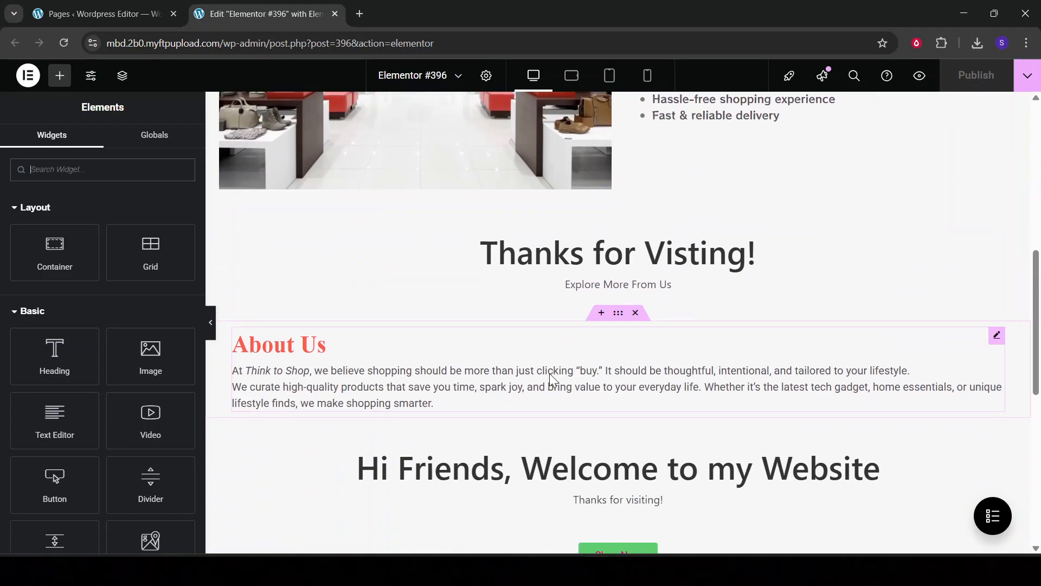
pyautogui.scroll(8, 549, 373)
pyautogui.scroll(-1, 512, 382)
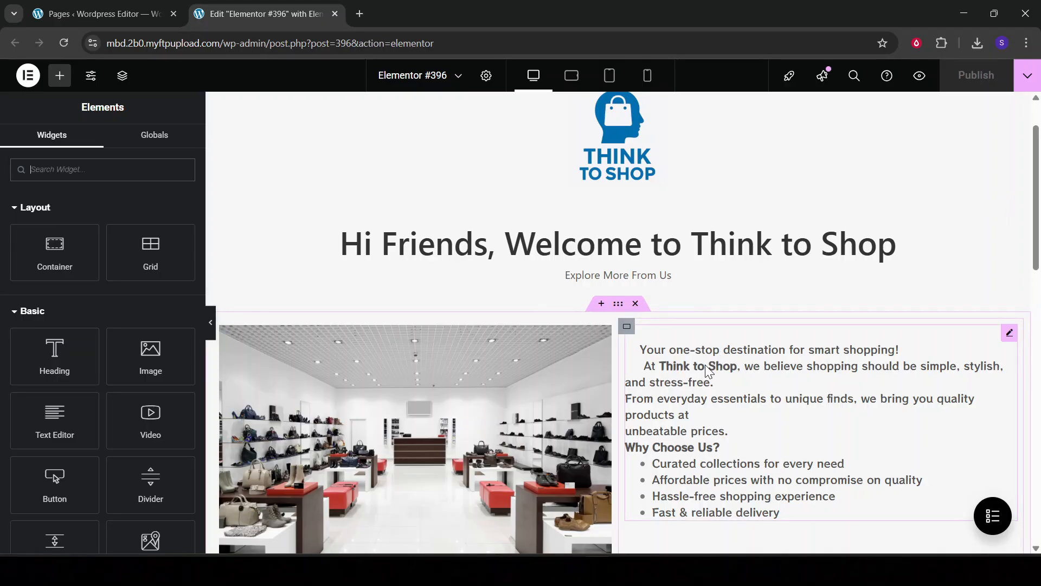
pyautogui.scroll(-2, 705, 373)
pyautogui.scroll(2, 705, 373)
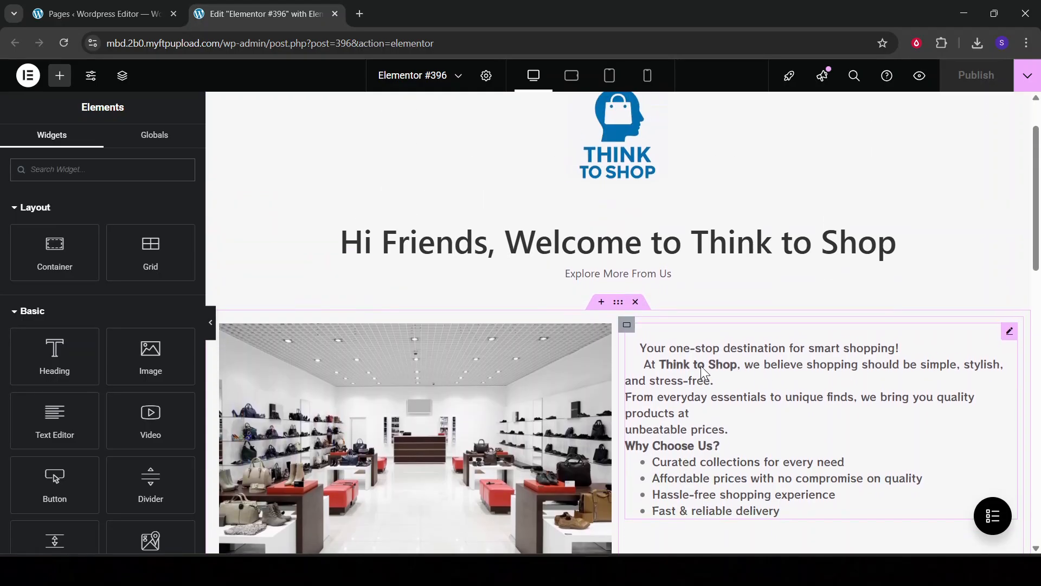
# - Open the typography settings of the text block beside the store image
pyautogui.click(618, 304)
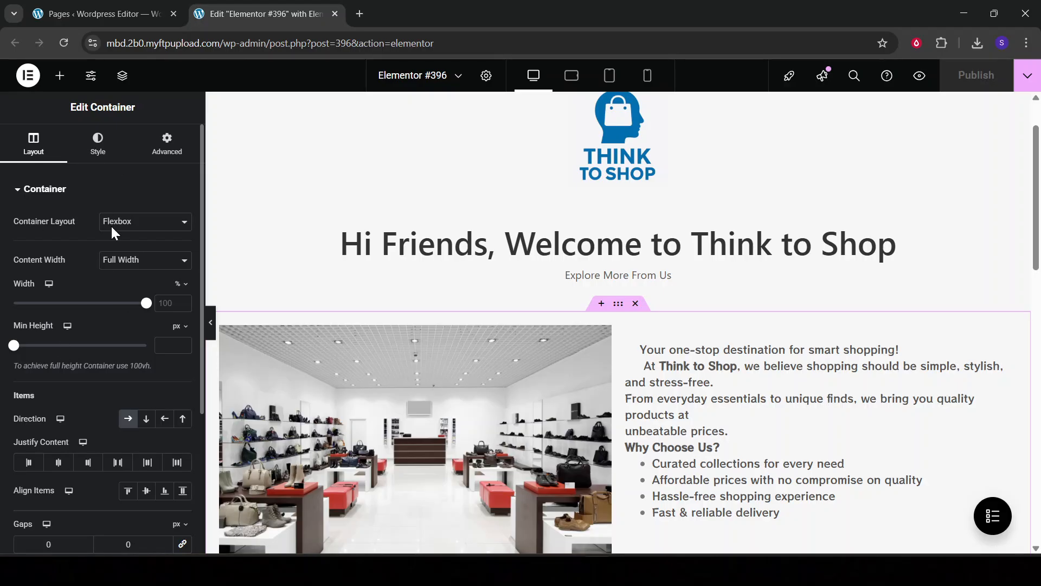
pyautogui.click(95, 157)
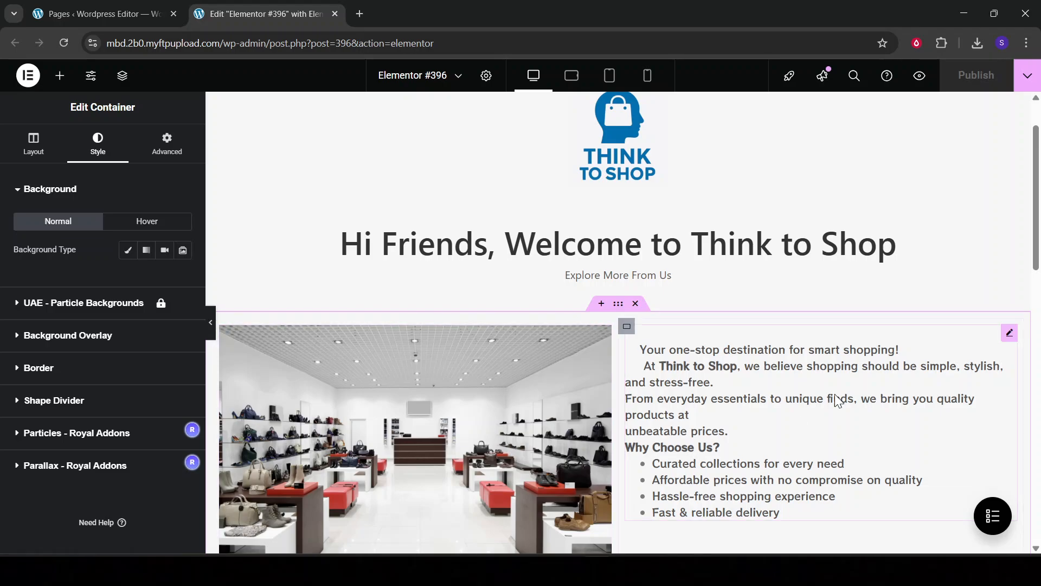
pyautogui.click(731, 379)
pyautogui.click(105, 145)
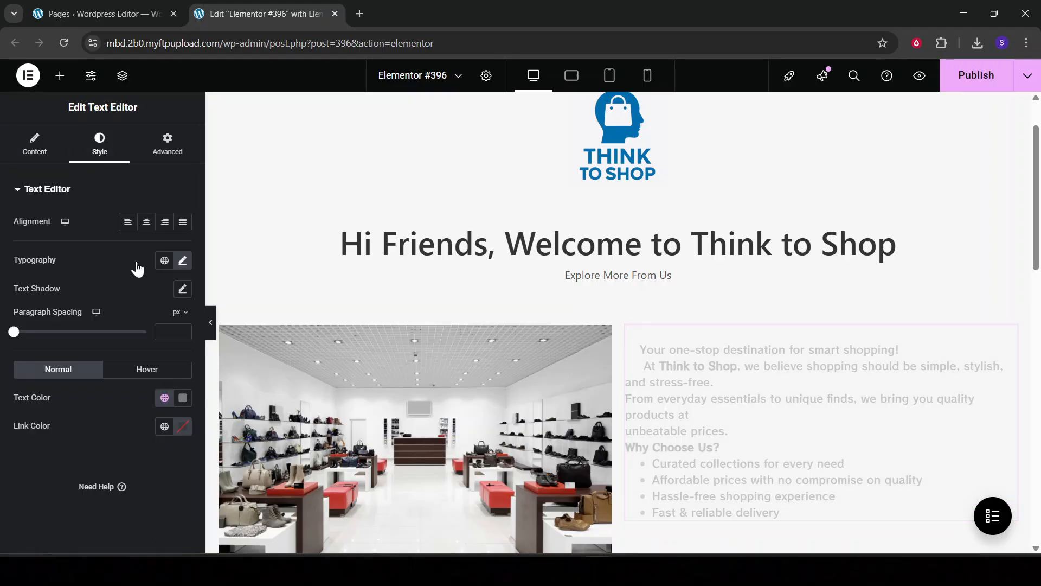
pyautogui.click(183, 260)
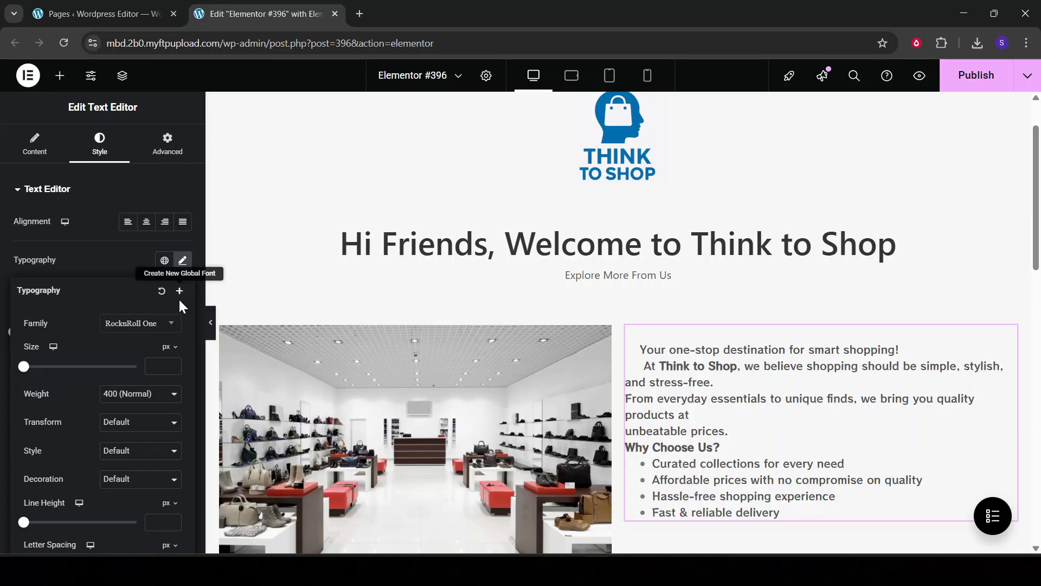
# - Browse the font families and try Rowdies on the store description text
pyautogui.click(168, 325)
pyautogui.click(168, 325)
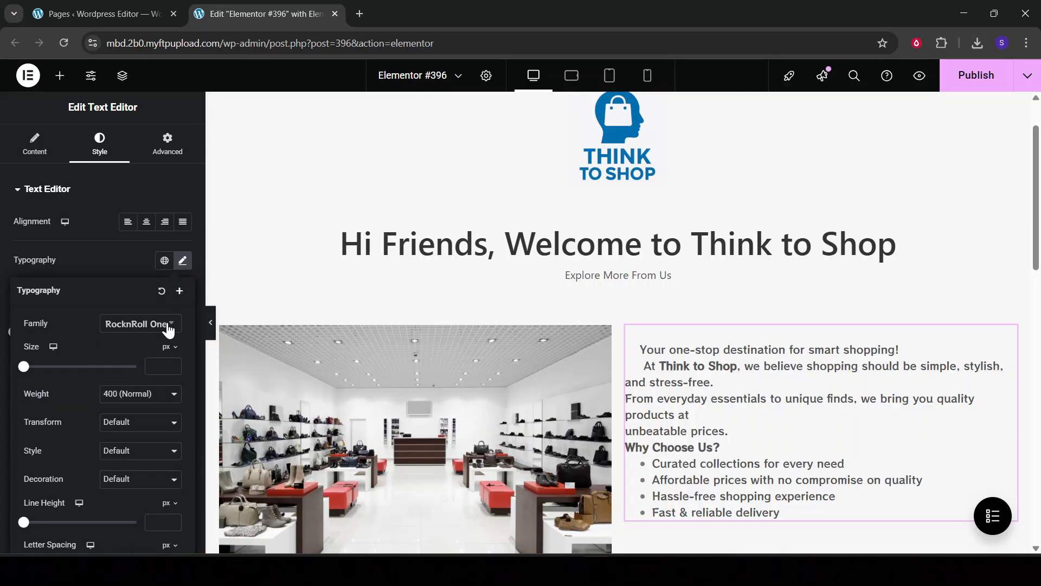
pyautogui.click(168, 326)
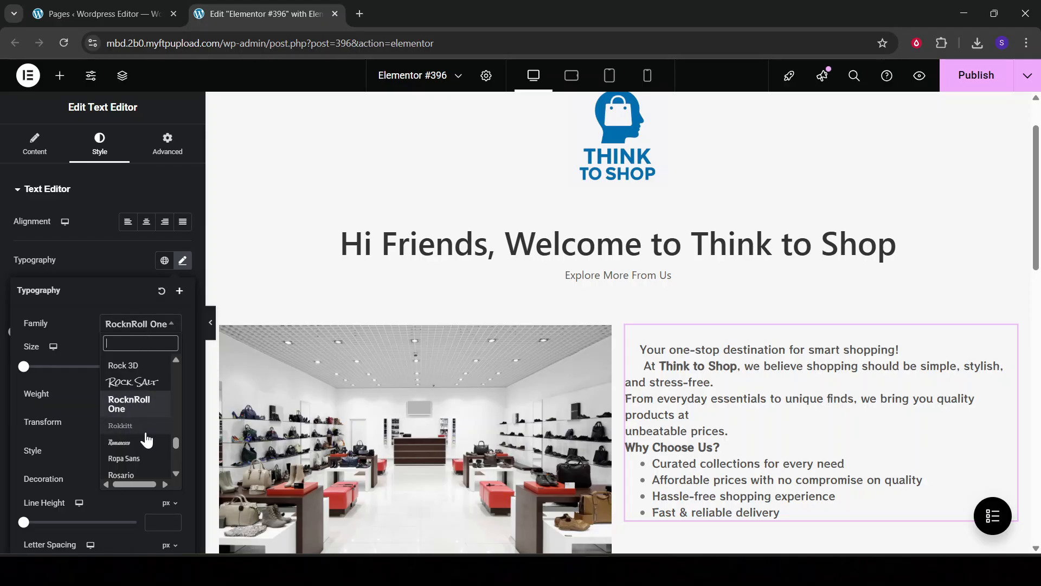
pyautogui.scroll(-3, 139, 414)
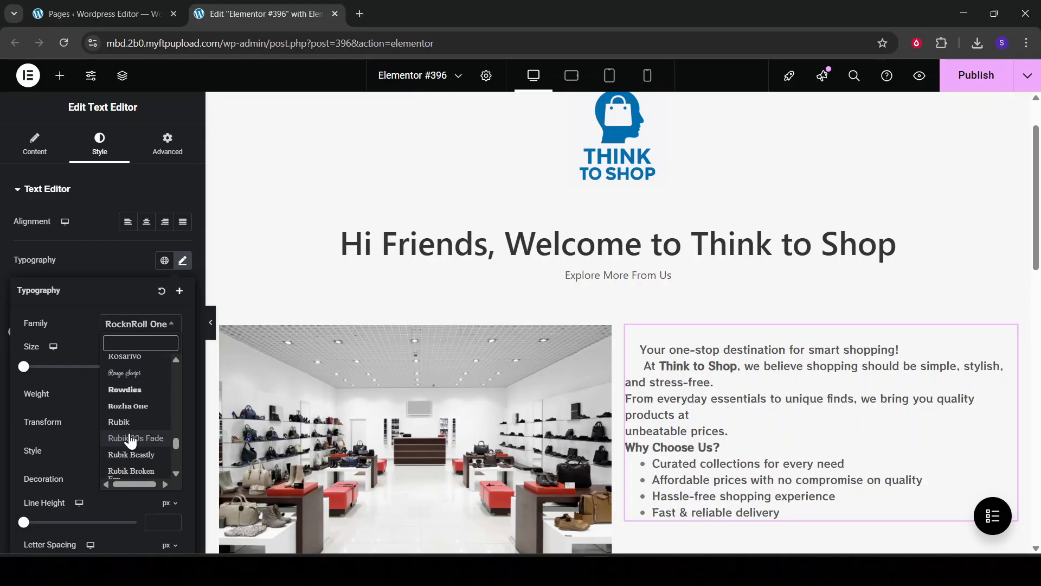
pyautogui.scroll(-5, 135, 428)
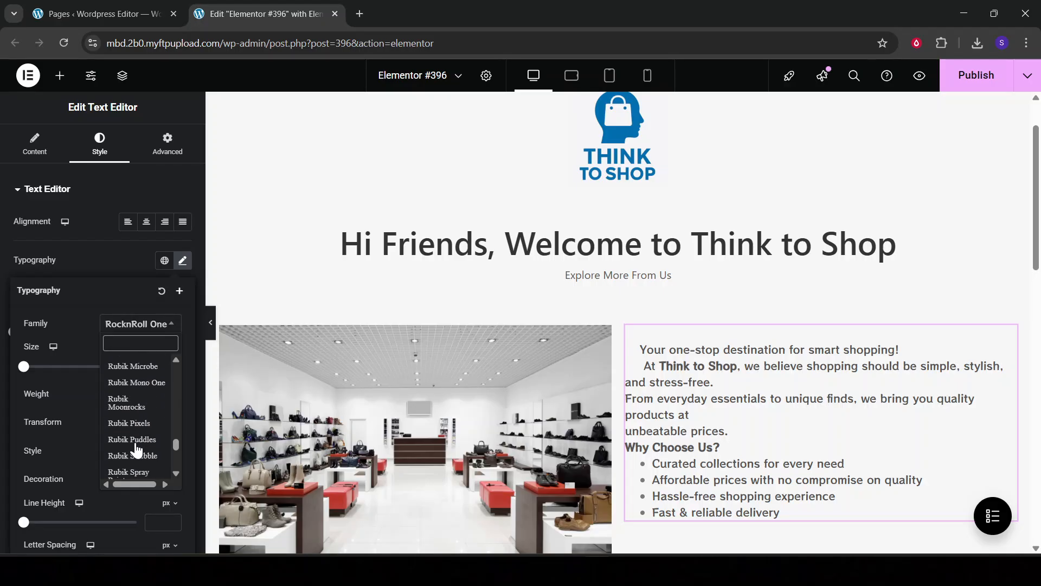
pyautogui.scroll(5, 133, 433)
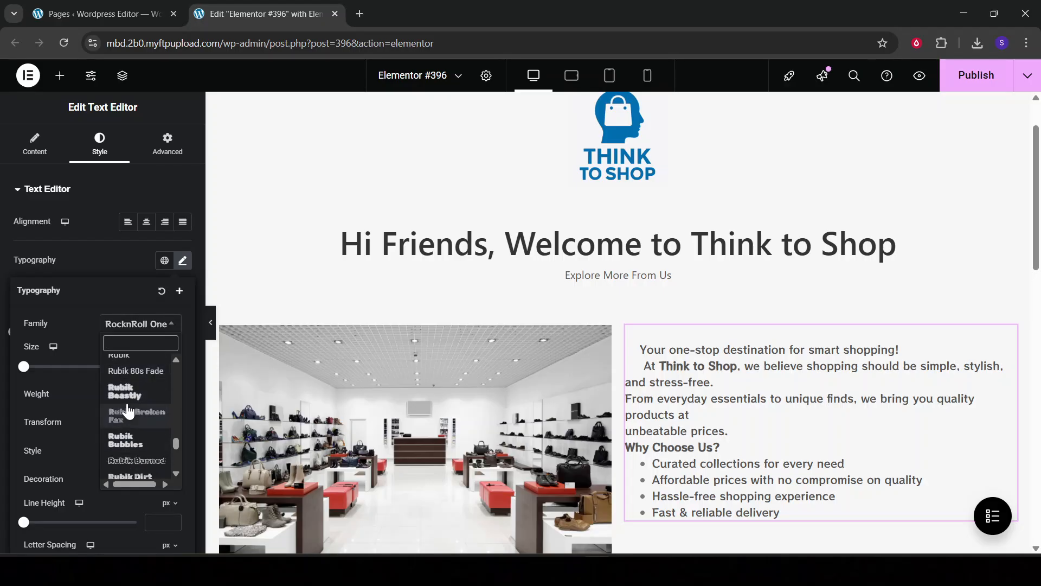
pyautogui.scroll(2, 130, 398)
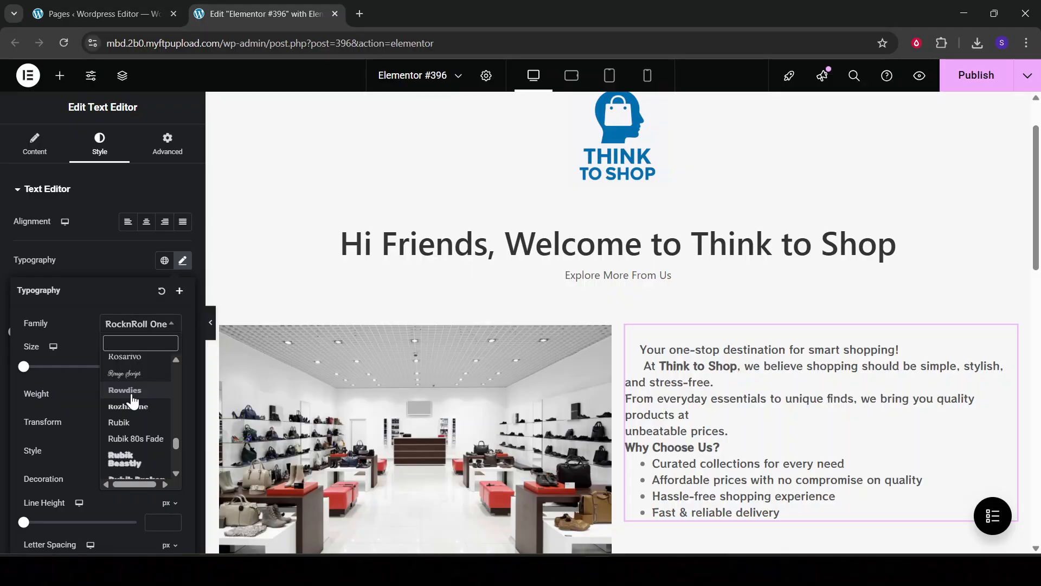
pyautogui.click(133, 394)
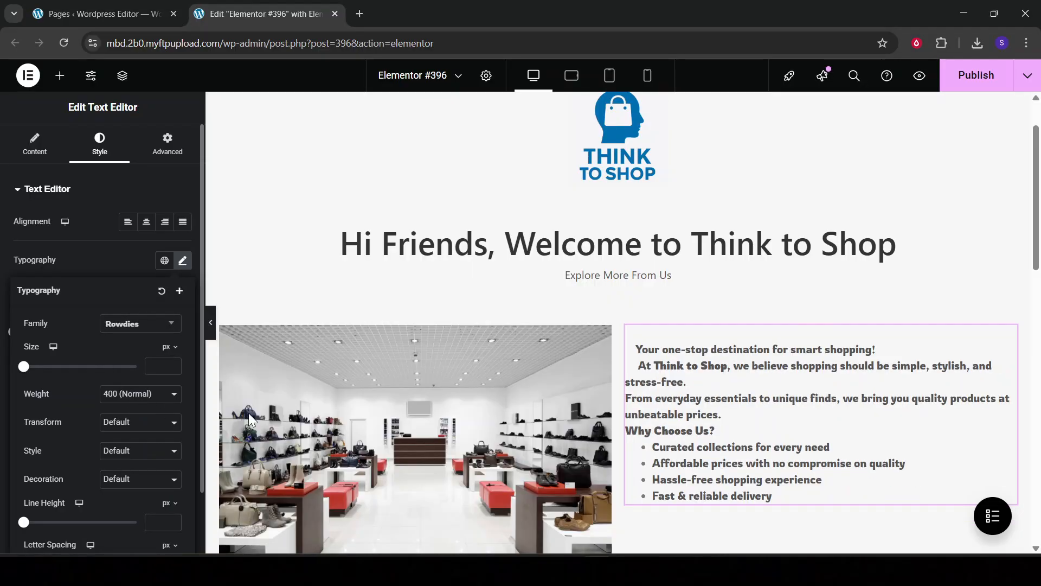
# - Try the RocknRoll One and Ribeye Marrow font families on the store description text
pyautogui.click(164, 326)
pyautogui.scroll(2, 139, 404)
pyautogui.click(138, 397)
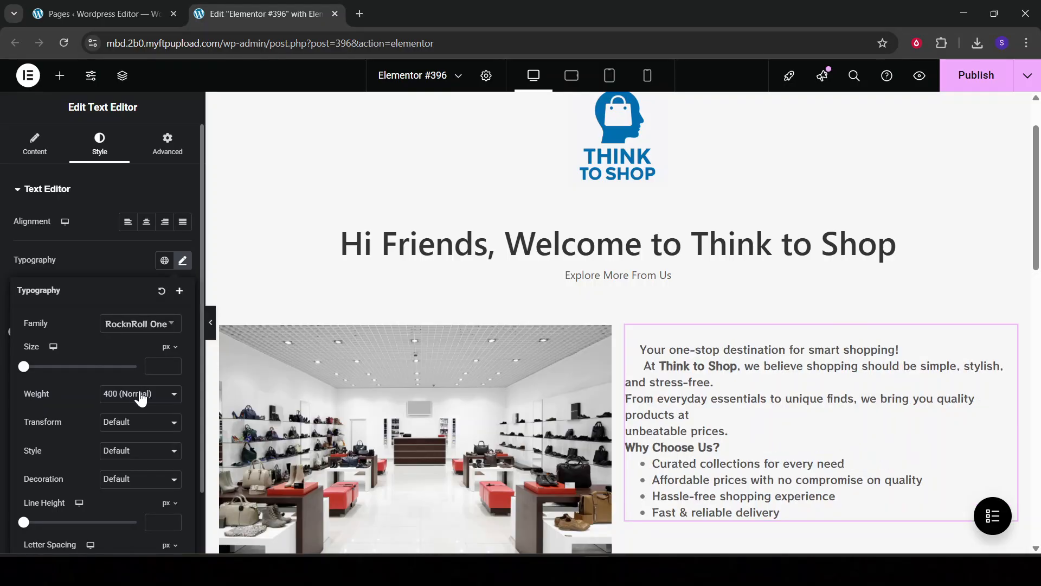
pyautogui.click(172, 327)
pyautogui.scroll(2, 132, 415)
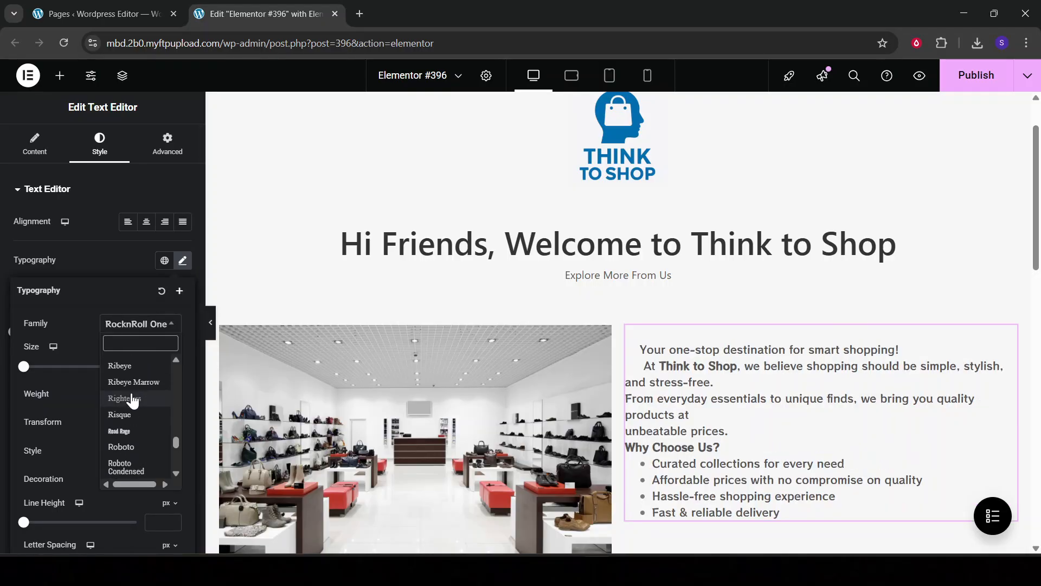
pyautogui.click(131, 401)
# - Try a scribble-style font family followed by Ramabhadra on the store description text
pyautogui.click(165, 325)
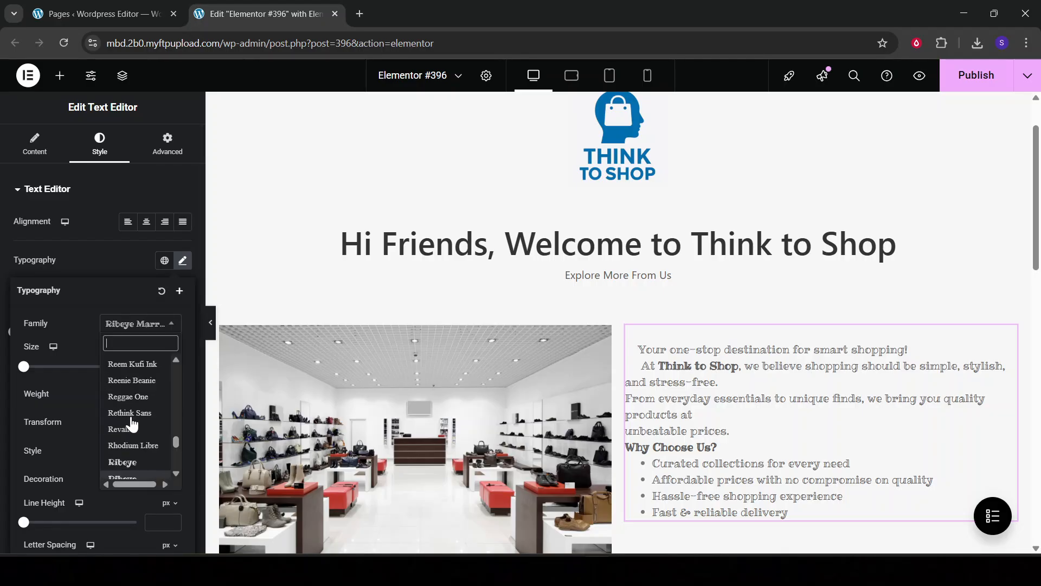
pyautogui.scroll(3, 137, 397)
pyautogui.click(138, 378)
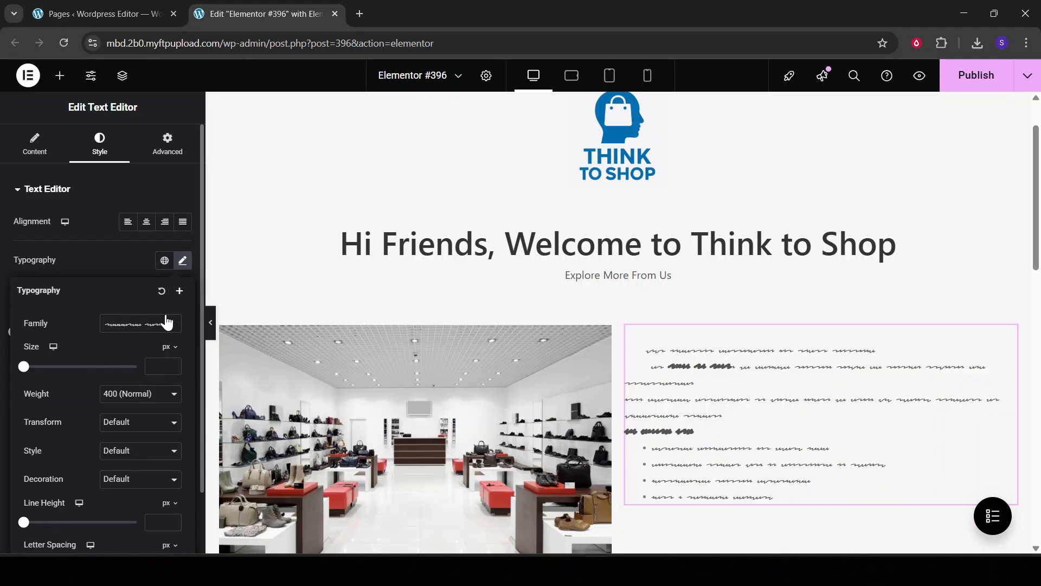
pyautogui.click(166, 324)
pyautogui.scroll(2, 142, 418)
pyautogui.click(144, 385)
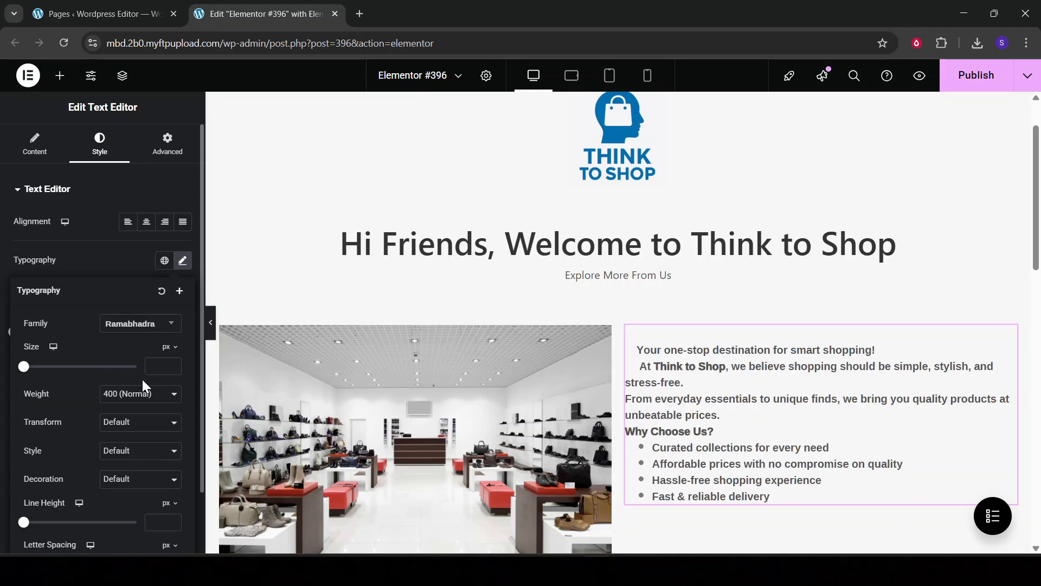
# - Browse further up the font list and try Noto Serif Makasar on the store description text
pyautogui.click(167, 324)
pyautogui.scroll(5, 132, 429)
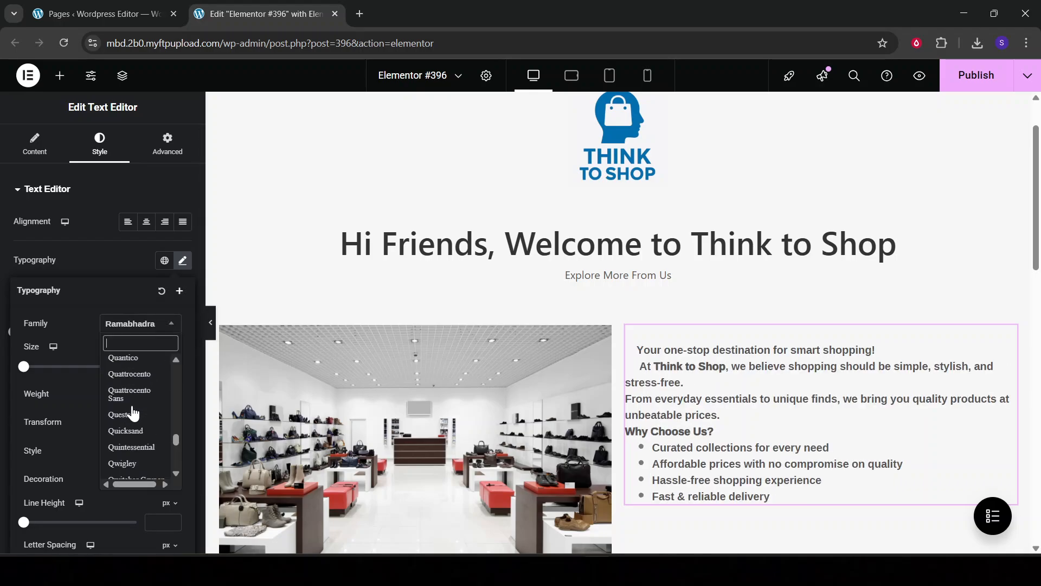
pyautogui.scroll(10, 135, 423)
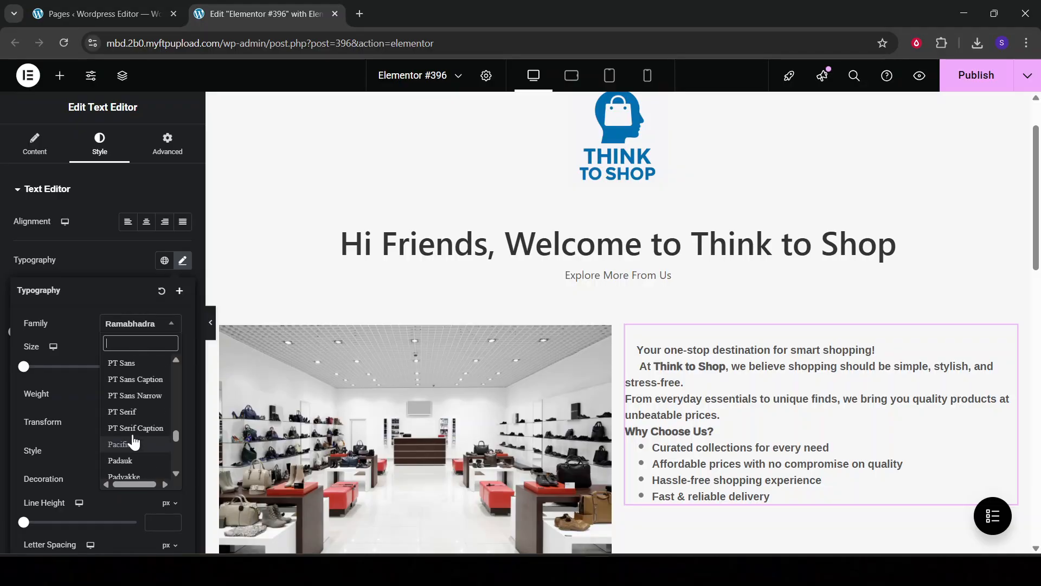
pyautogui.scroll(8, 140, 406)
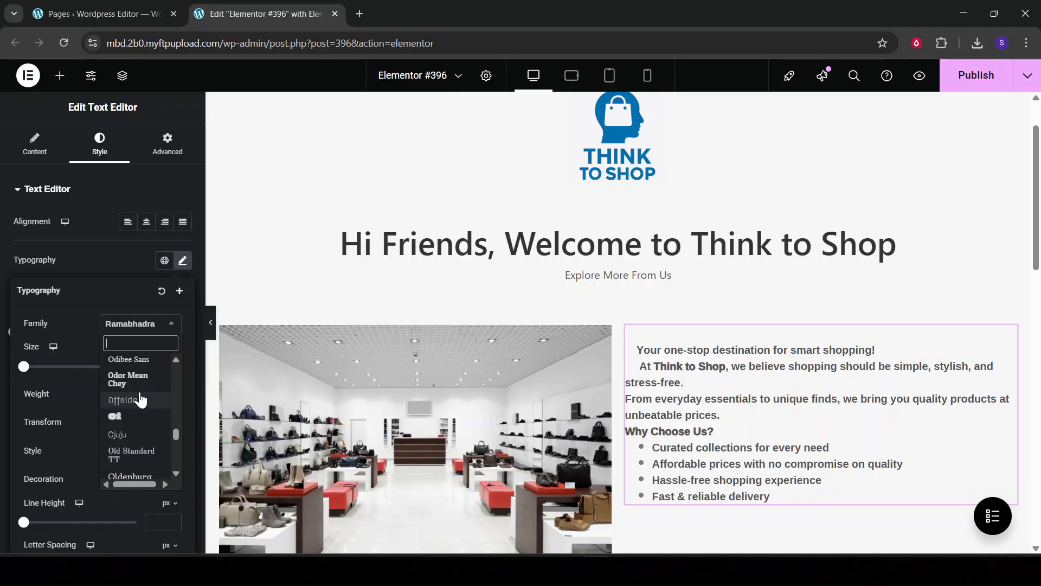
pyautogui.click(144, 376)
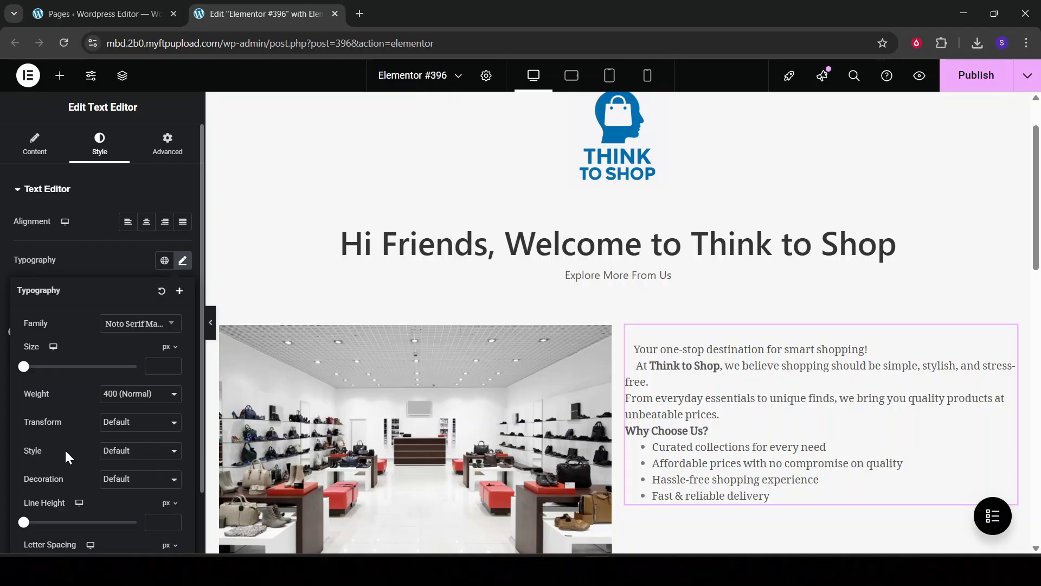
# - Check the available text transform and font style options, leaving both at Default
pyautogui.click(173, 426)
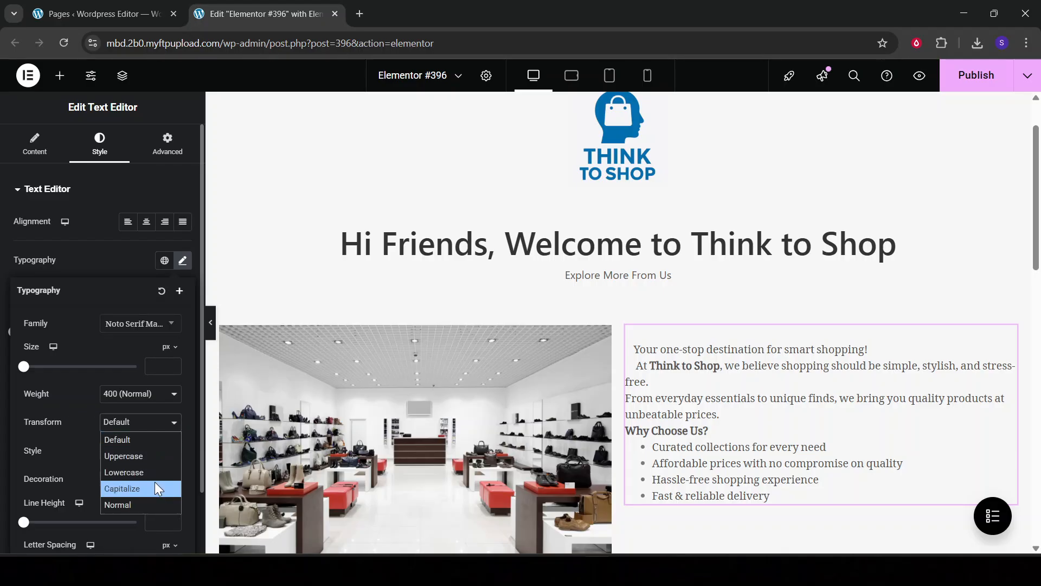
pyautogui.click(178, 425)
pyautogui.scroll(-1, 71, 385)
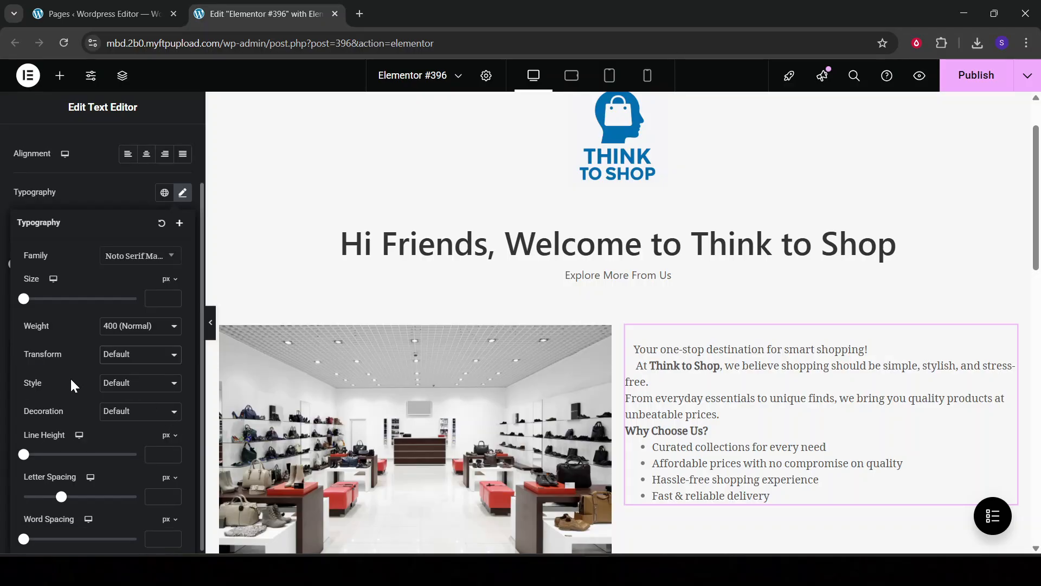
pyautogui.click(162, 384)
pyautogui.click(162, 387)
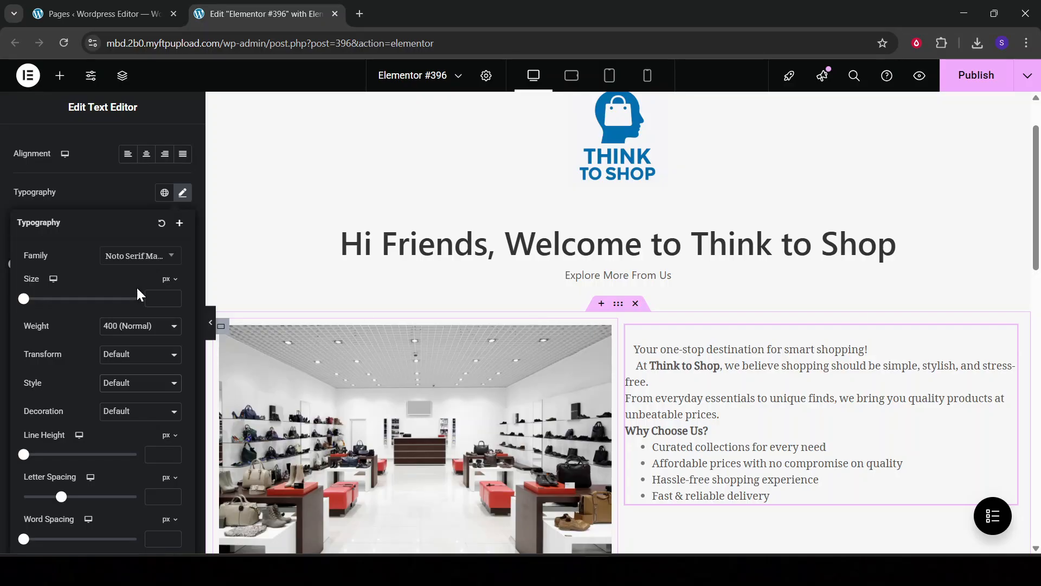
# - Set the store description's font family to Noto Serif Ethiopic and check the font style options, leaving the style at Default
pyautogui.scroll(-1, 96, 340)
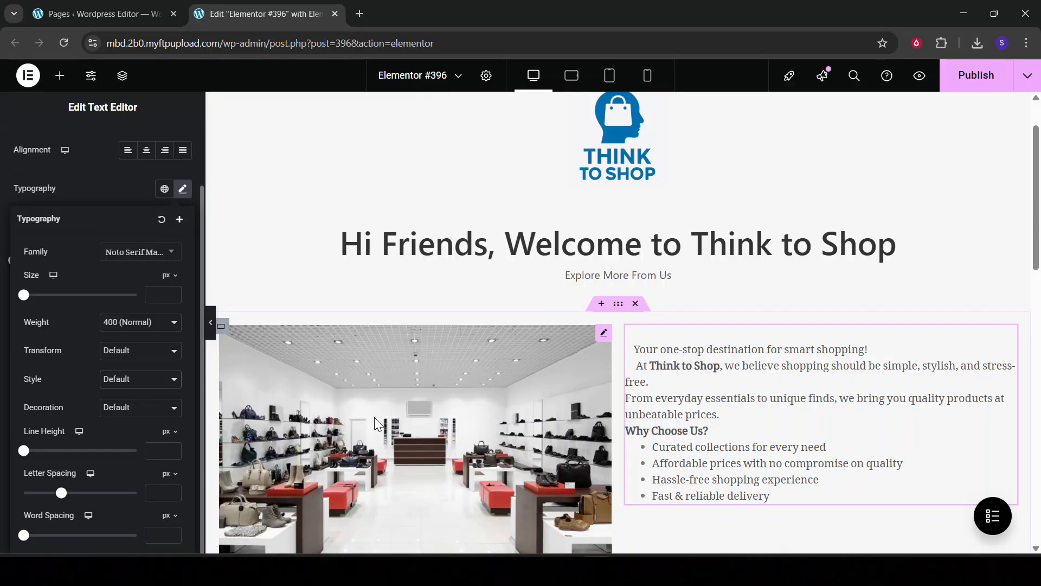
pyautogui.scroll(-1, 647, 358)
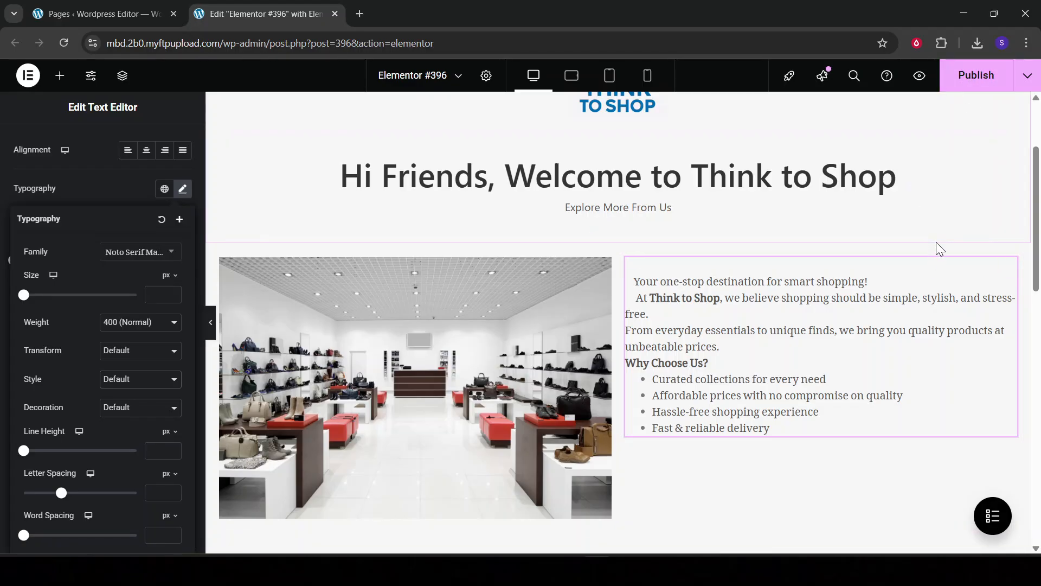
pyautogui.click(171, 252)
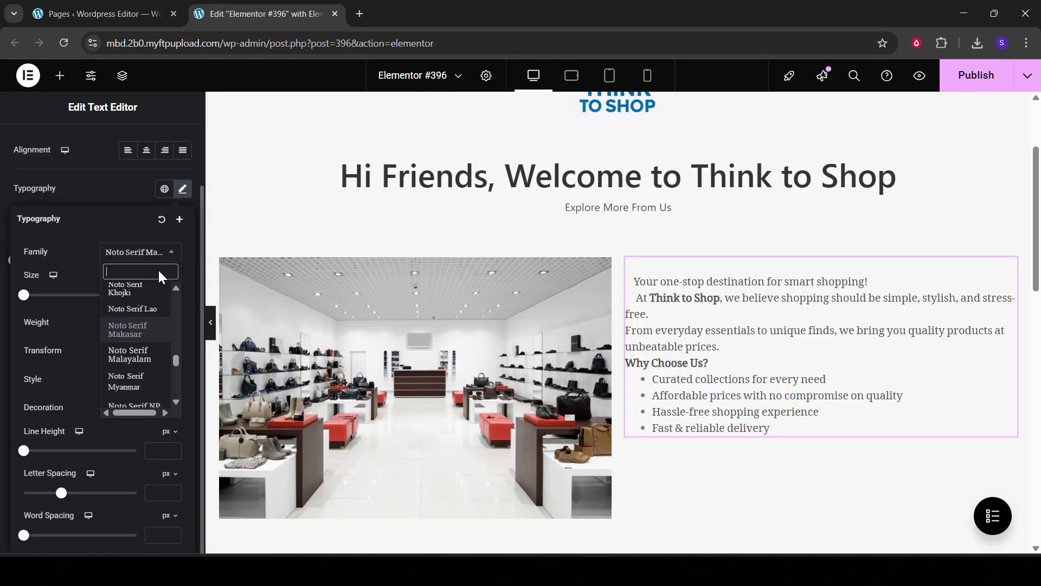
pyautogui.scroll(3, 150, 312)
pyautogui.click(144, 290)
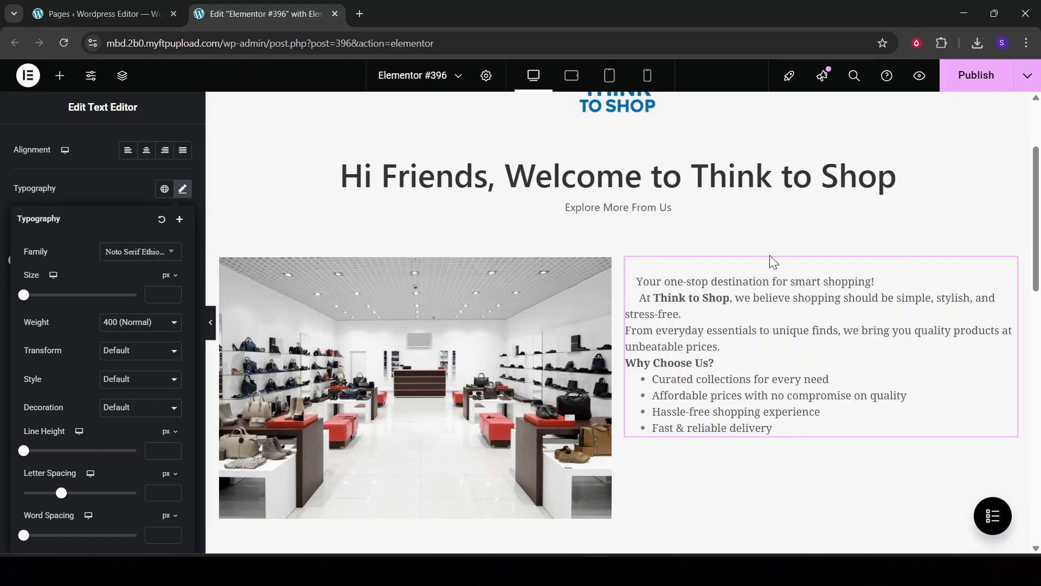
pyautogui.click(115, 392)
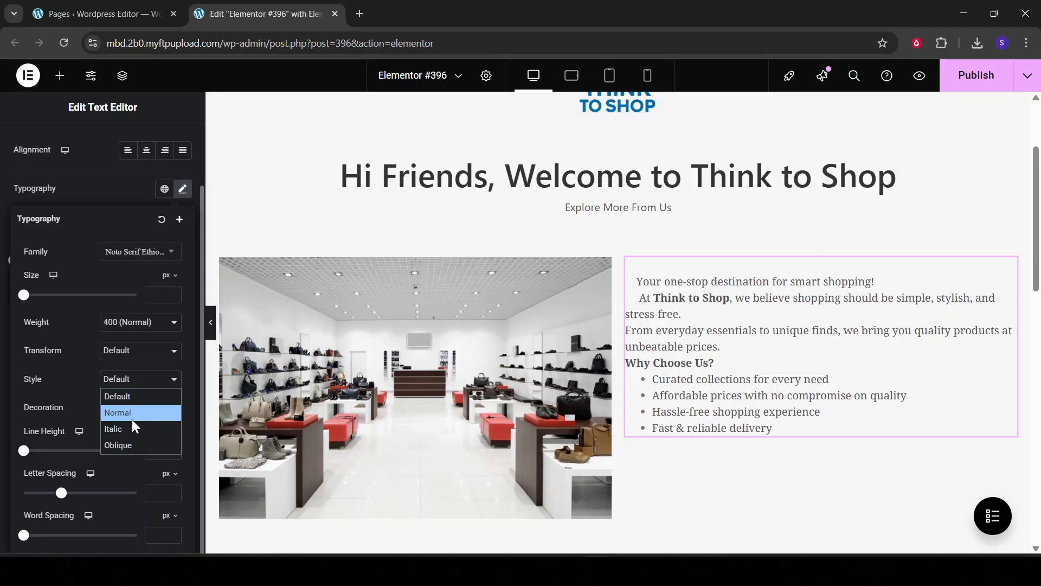
pyautogui.click(143, 381)
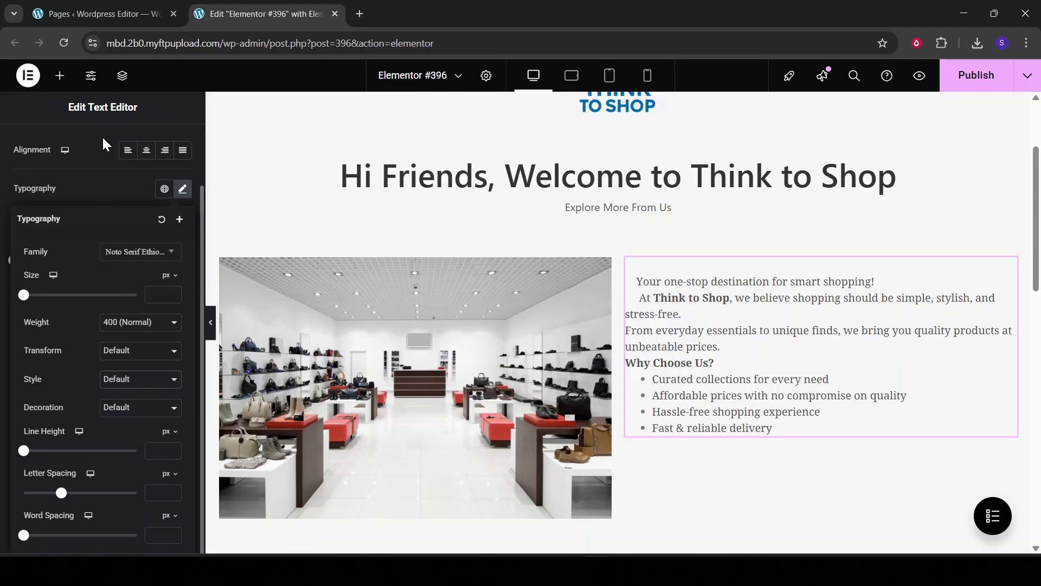